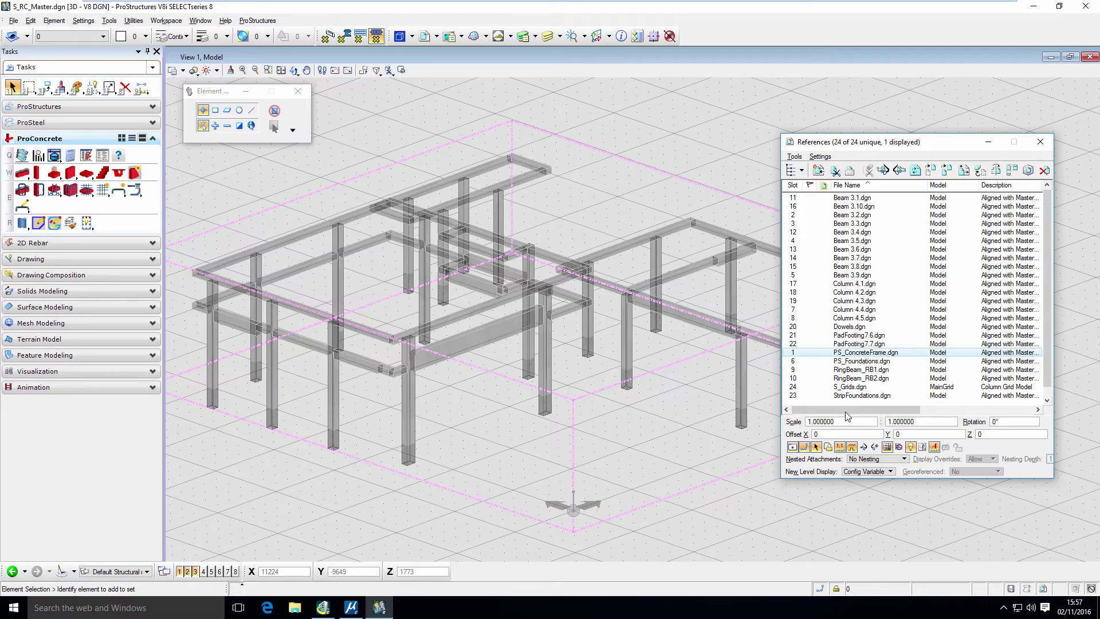
Turn on the display of the PS_Foundations reference and the column references Column 4.1 to Column 4.5.
{"action": "scroll", "coordinate": [859, 398], "scroll_direction": "down", "scroll_amount": 1}
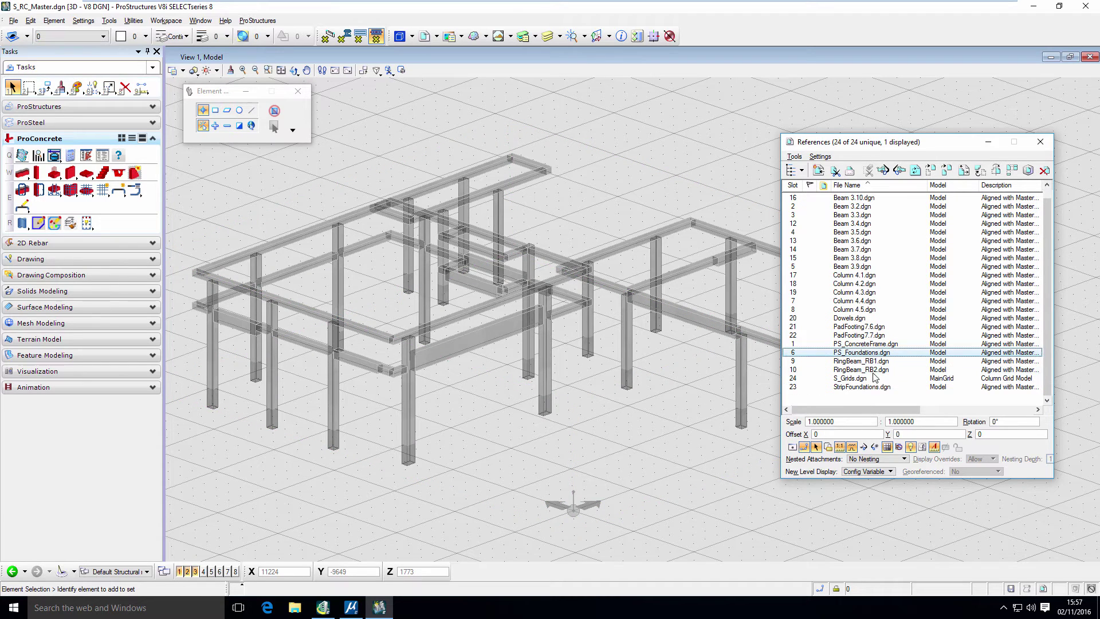
{"action": "left_click", "coordinate": [793, 448]}
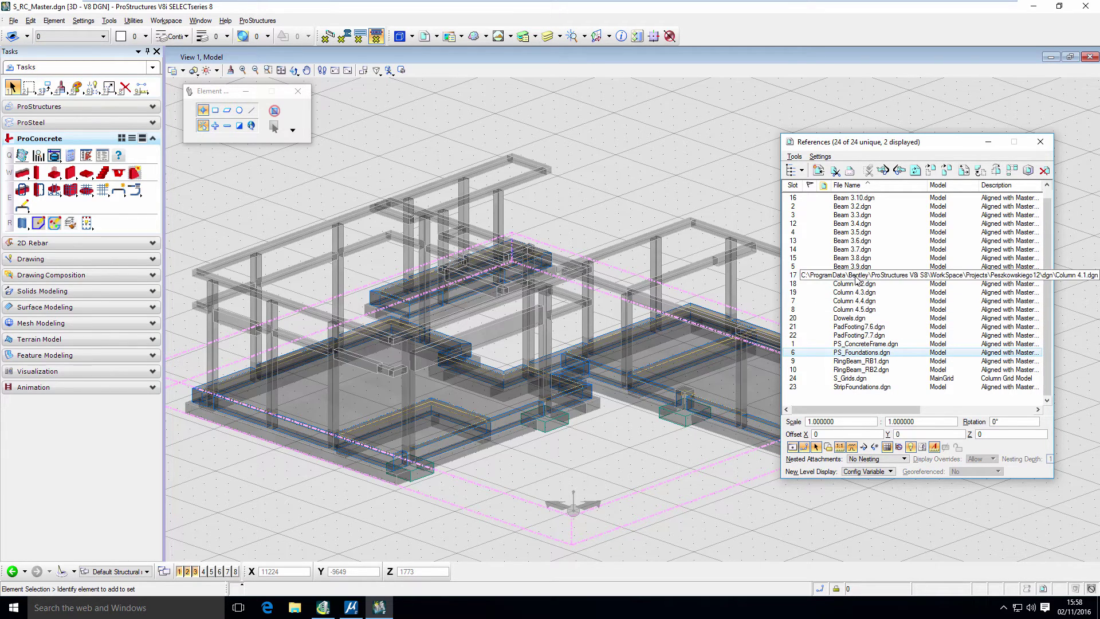
{"action": "left_click_drag", "start_coordinate": [856, 279], "coordinate": [901, 281]}
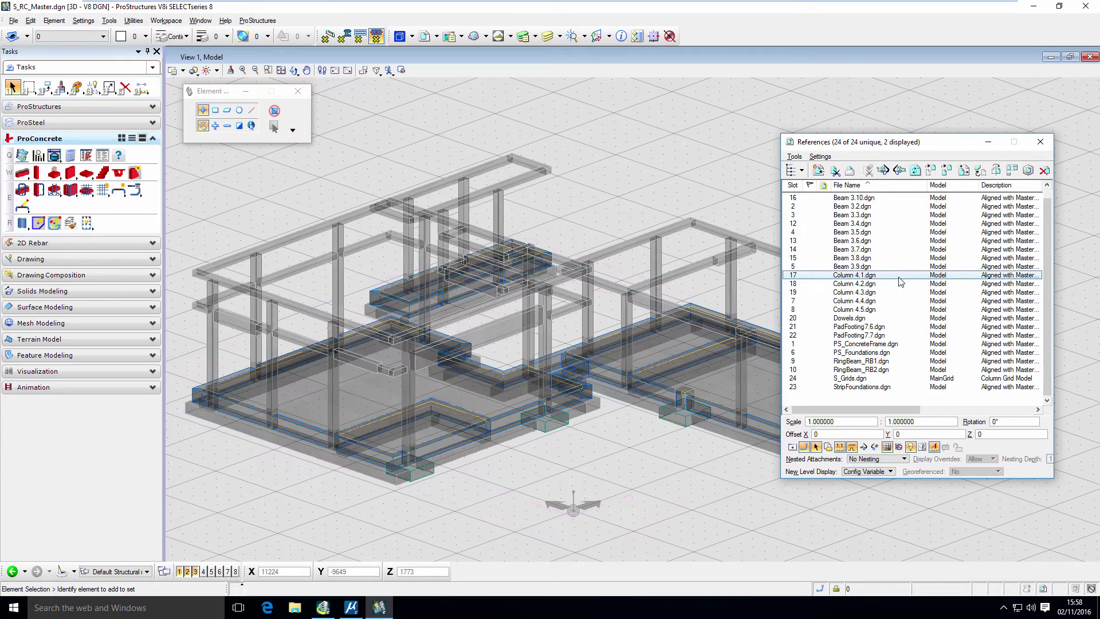
{"action": "left_click", "coordinate": [793, 447]}
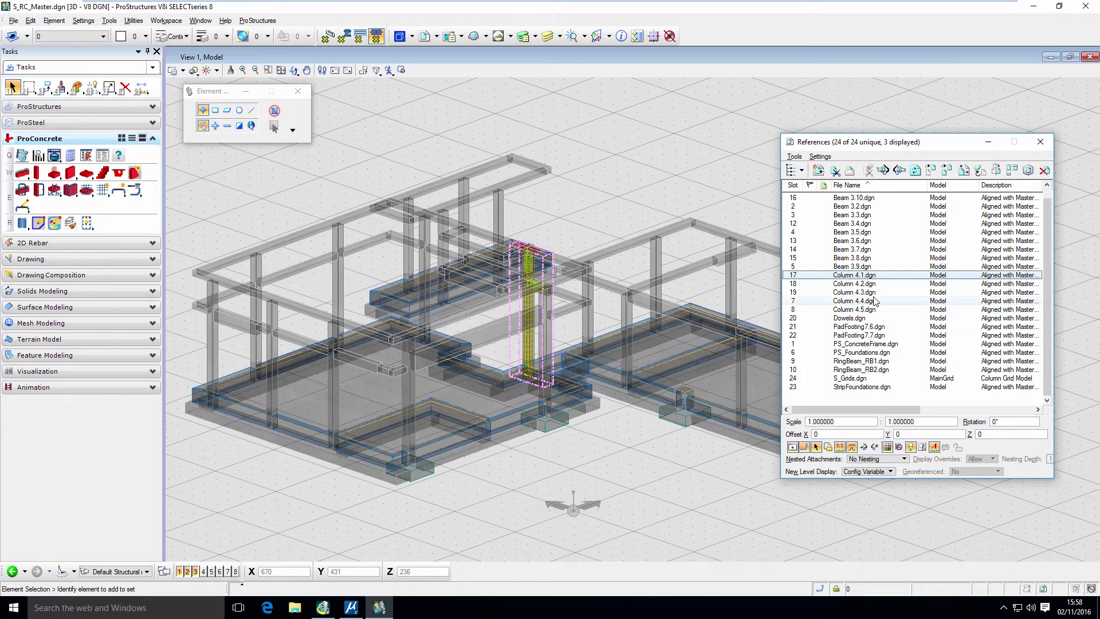
{"action": "left_click_drag", "start_coordinate": [877, 284], "coordinate": [877, 309]}
{"action": "left_click", "coordinate": [819, 447]}
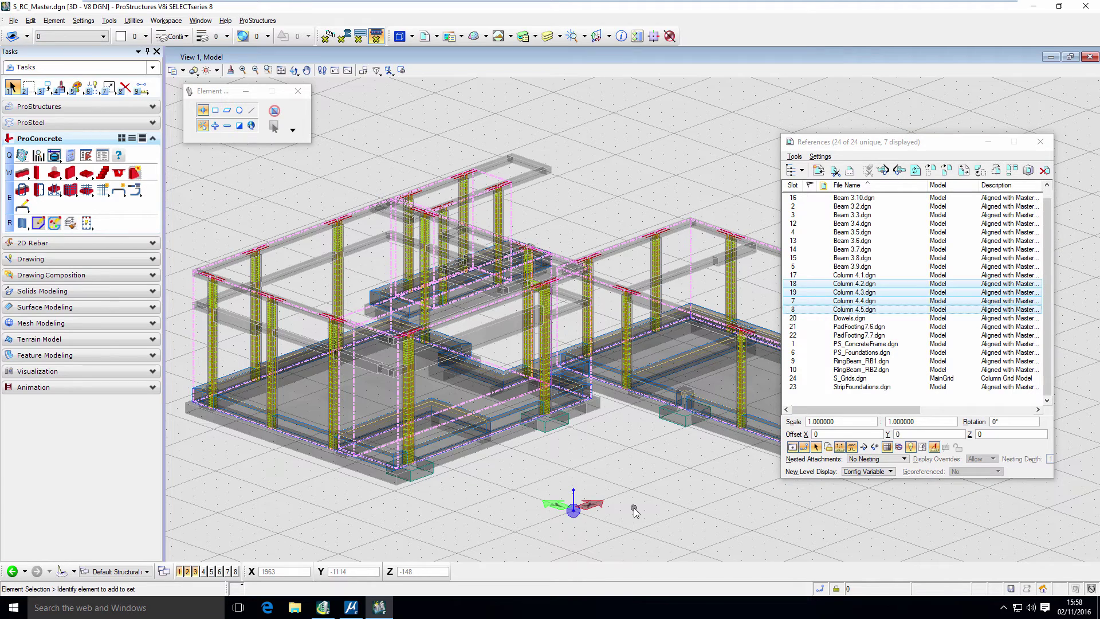
Turn on the display of the beam references from Beam 3.10 through Beam 3.9 in the references list.
{"action": "left_click", "coordinate": [877, 197]}
{"action": "left_click", "coordinate": [876, 267], "text": "shift"}
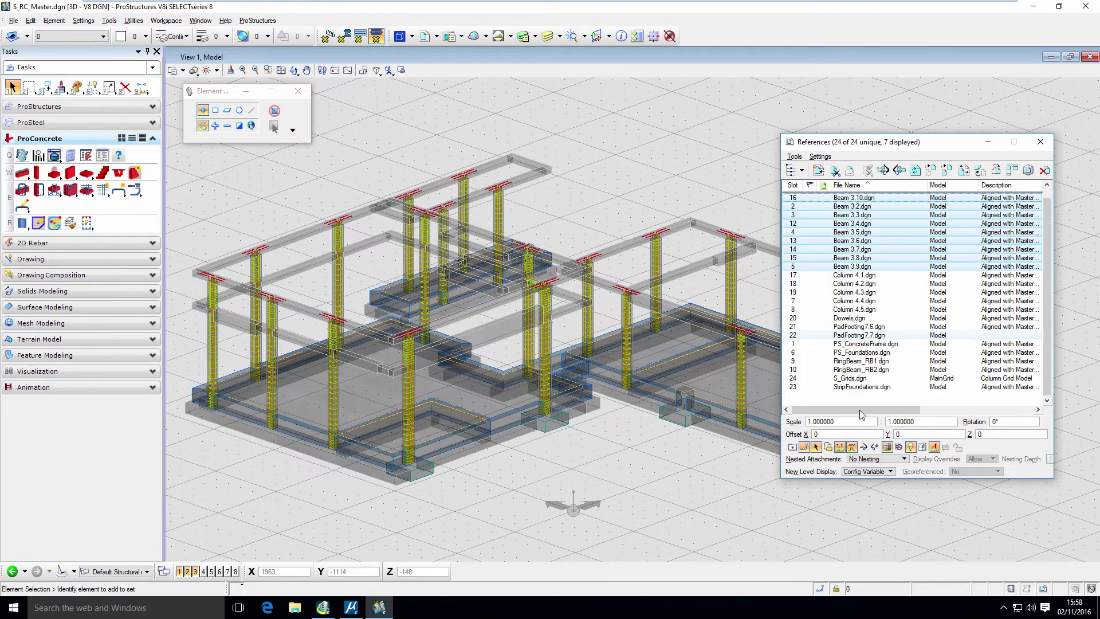
{"action": "left_click", "coordinate": [794, 447]}
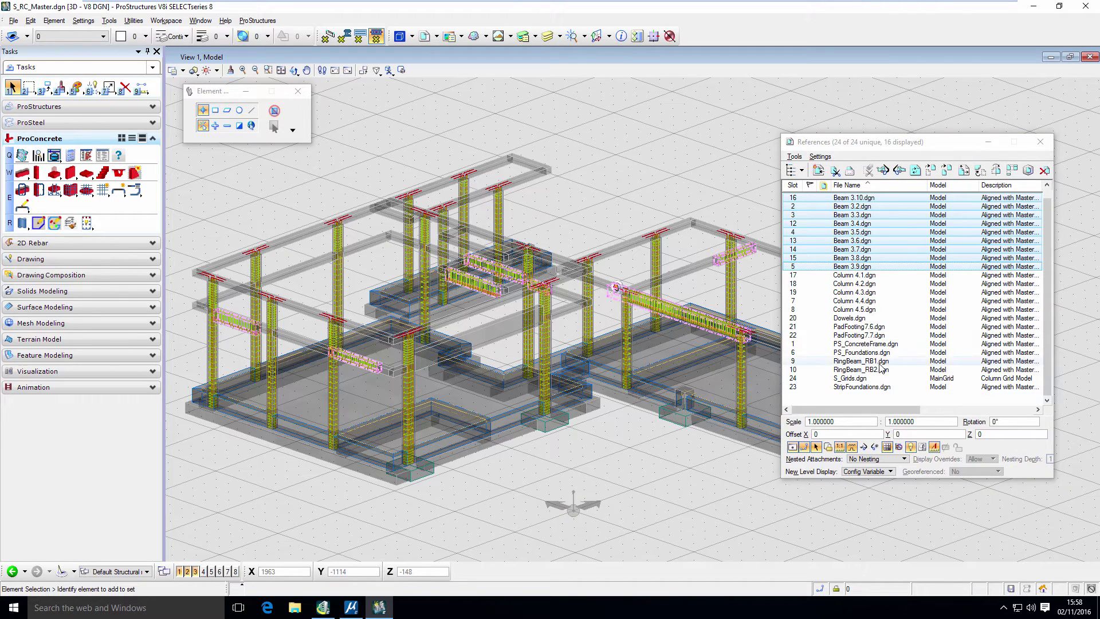
Turn on the display of the RingBeam_RB1, RingBeam_RB2 and StripFoundations references.
{"action": "left_click", "coordinate": [862, 361]}
{"action": "left_click", "coordinate": [861, 370], "text": "shift"}
{"action": "left_click", "coordinate": [793, 447]}
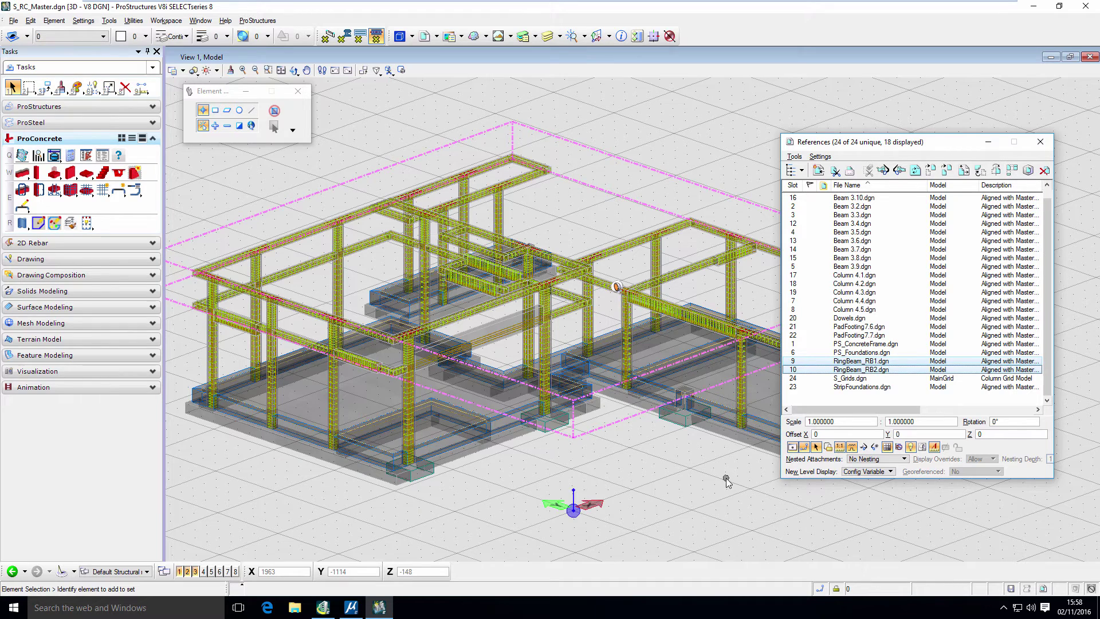
{"action": "left_click", "coordinate": [874, 387]}
{"action": "left_click", "coordinate": [793, 447]}
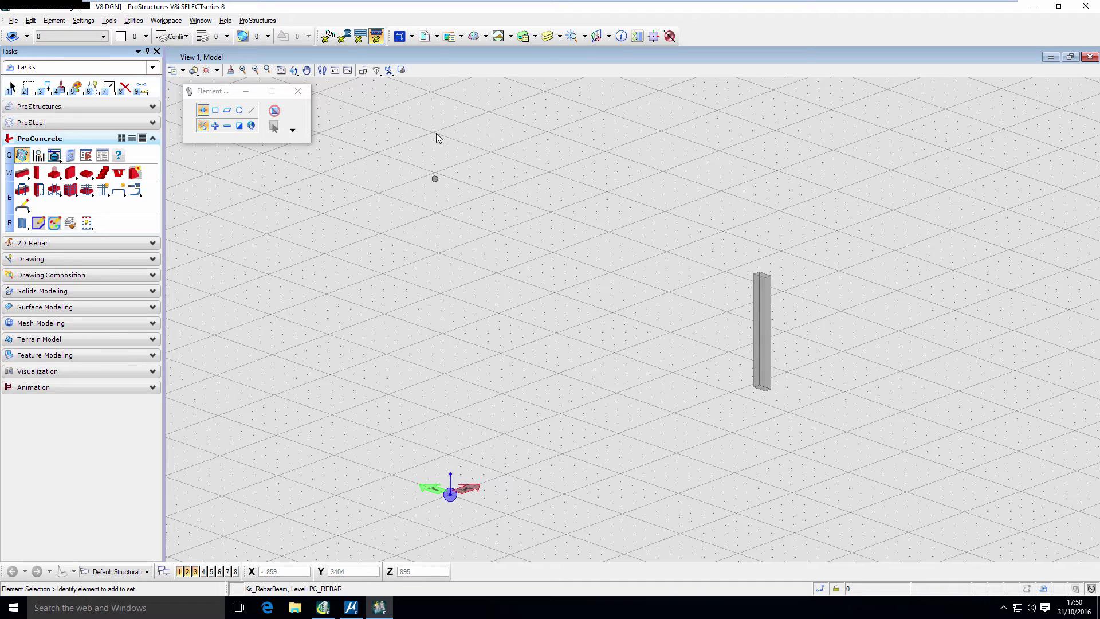
Attach MS Structural Model as a coincident reference to Structural Model.dgn, using its 3D Metric Design model.
{"action": "left_click", "coordinate": [428, 43]}
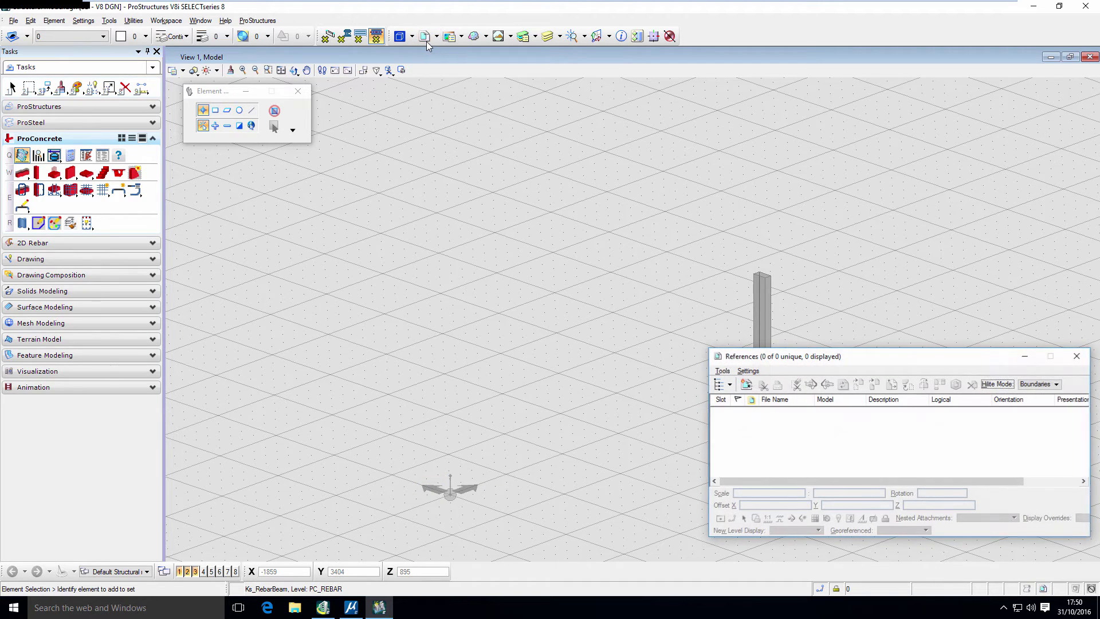
{"action": "left_click", "coordinate": [747, 386]}
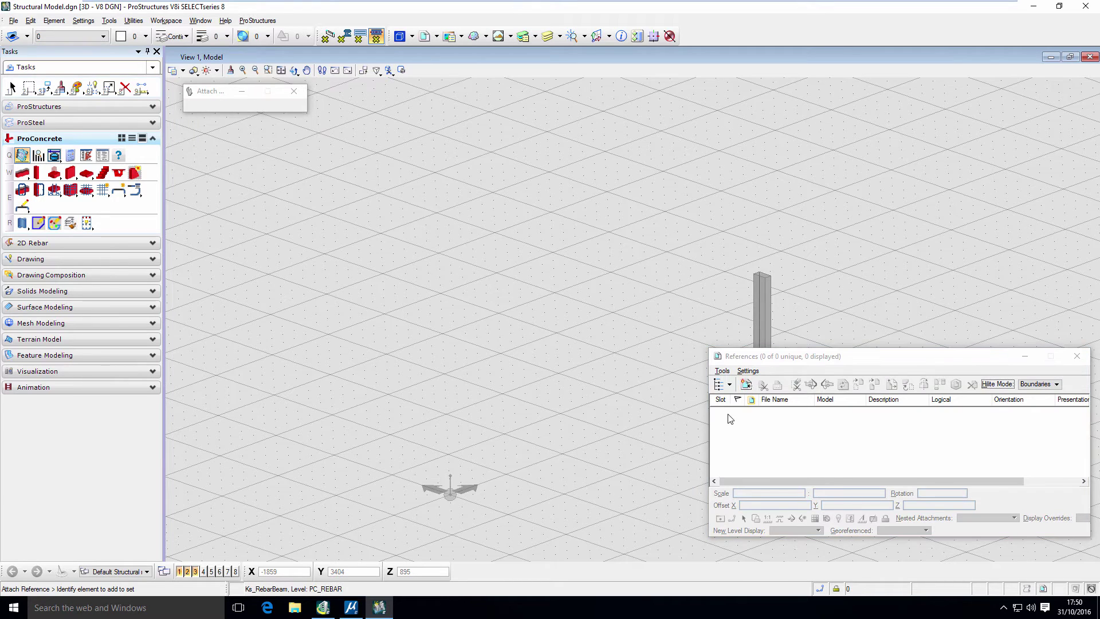
{"action": "left_click", "coordinate": [662, 264]}
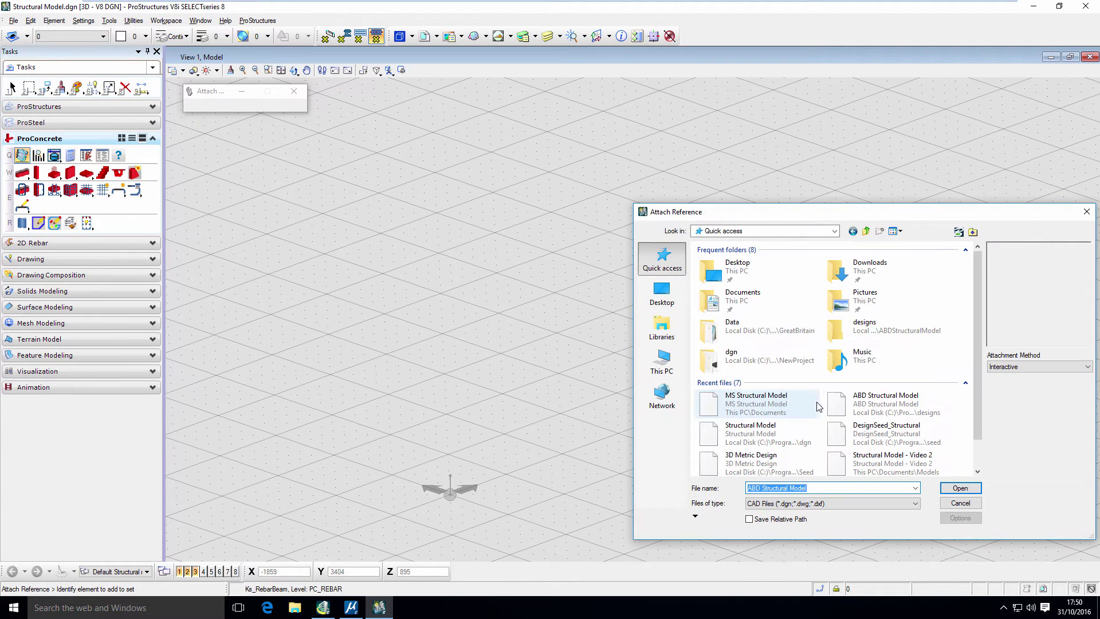
{"action": "left_click", "coordinate": [771, 412]}
{"action": "double_click", "coordinate": [771, 412]}
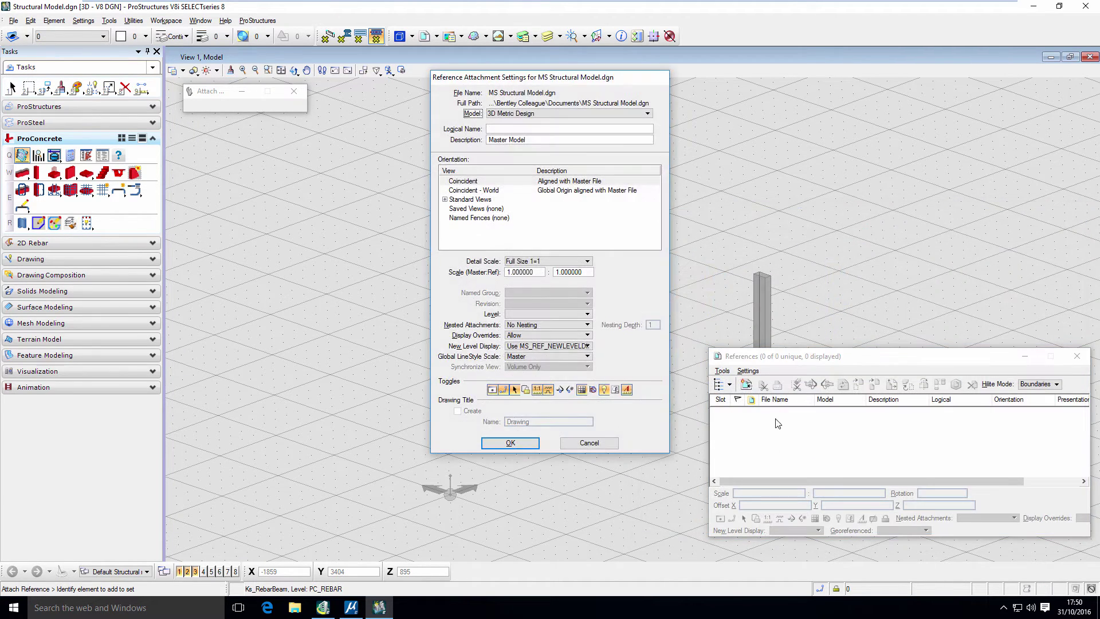
{"action": "left_click", "coordinate": [509, 444]}
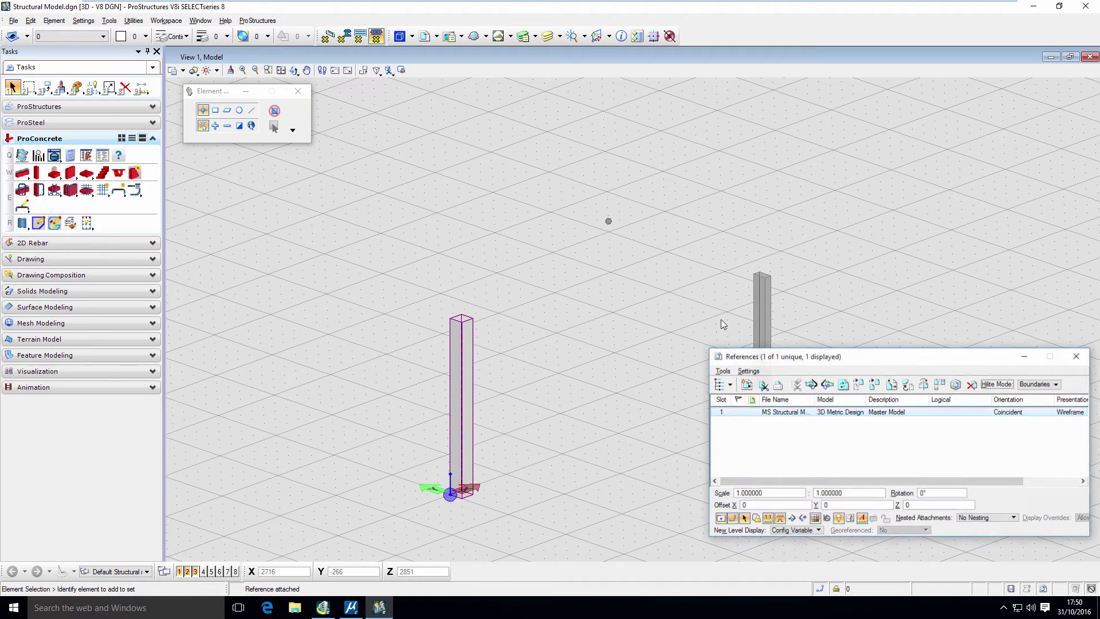
Attach ABD Structural Model as a second coincident reference, using its Default model, and close the references list.
{"action": "left_click", "coordinate": [746, 384]}
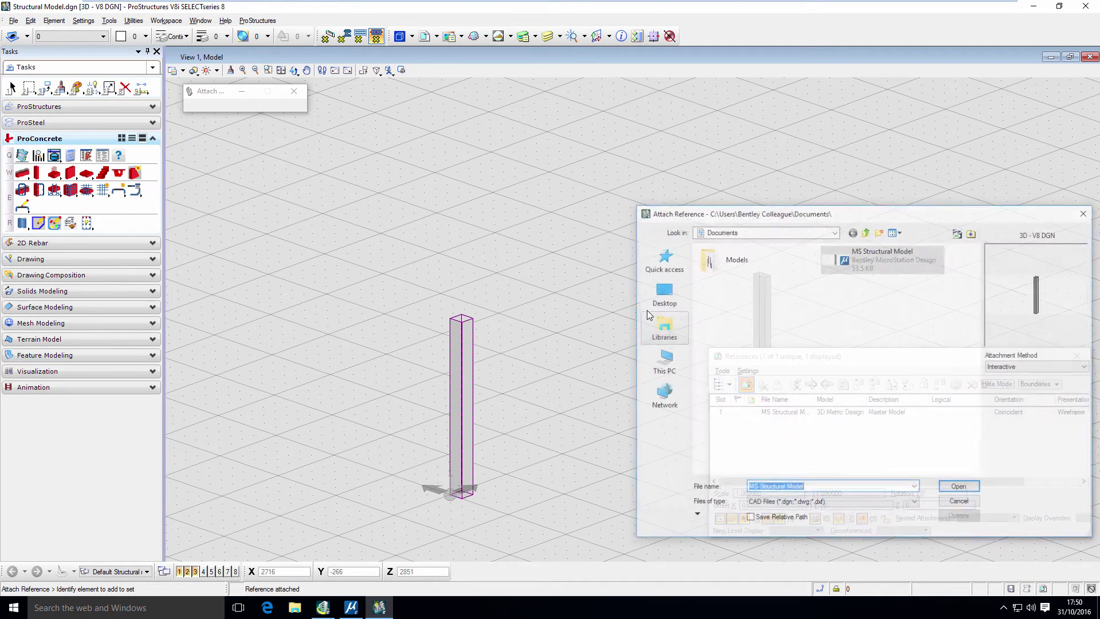
{"action": "left_click", "coordinate": [662, 261]}
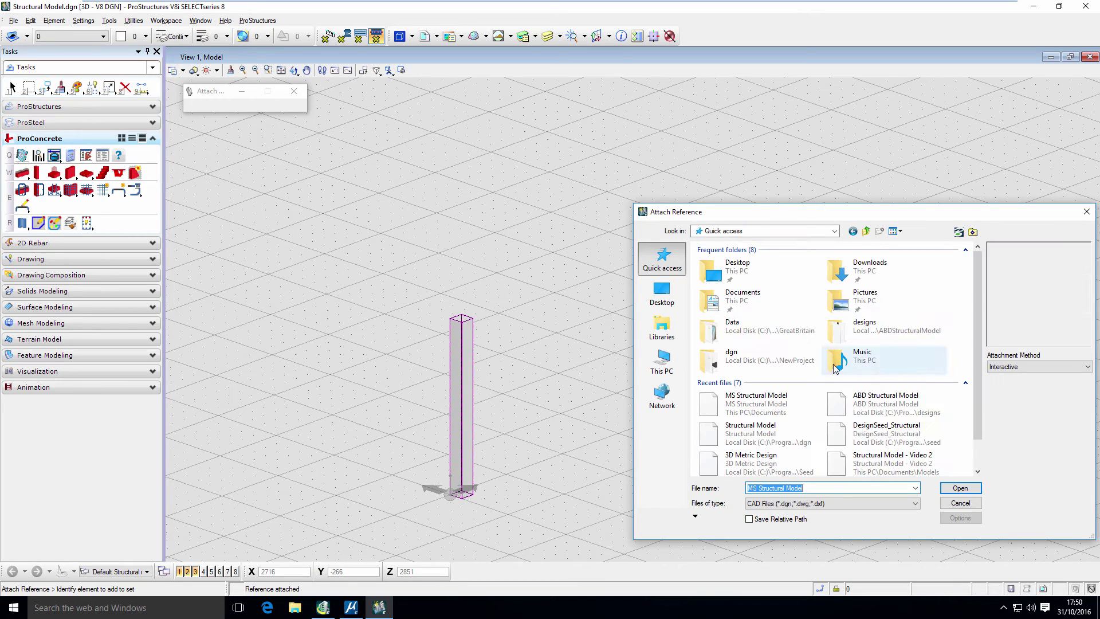
{"action": "double_click", "coordinate": [866, 408]}
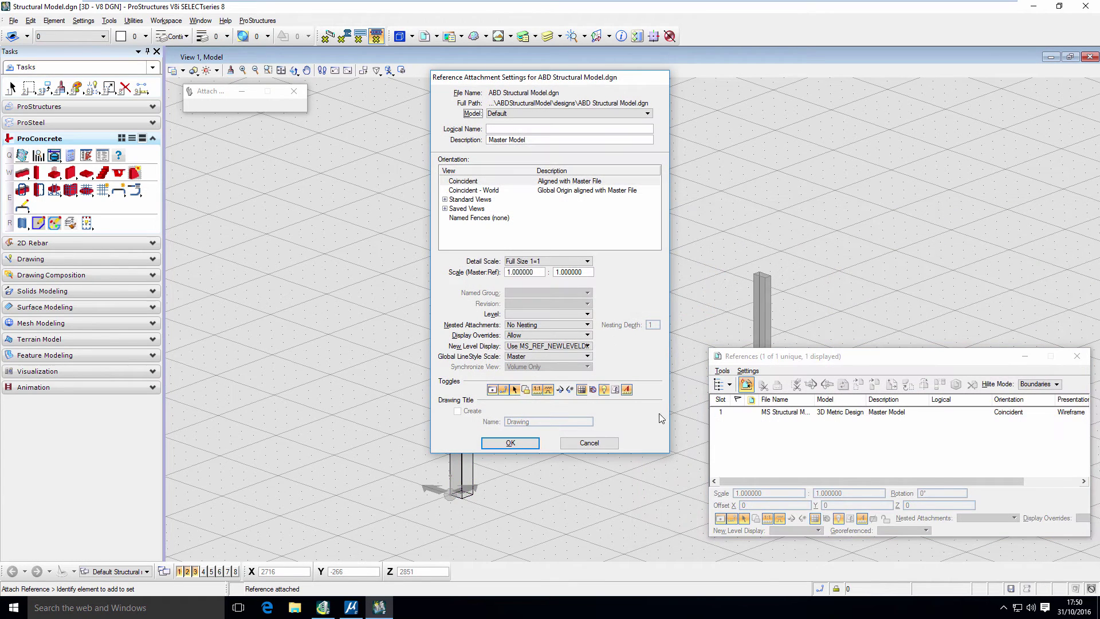
{"action": "left_click", "coordinate": [520, 445]}
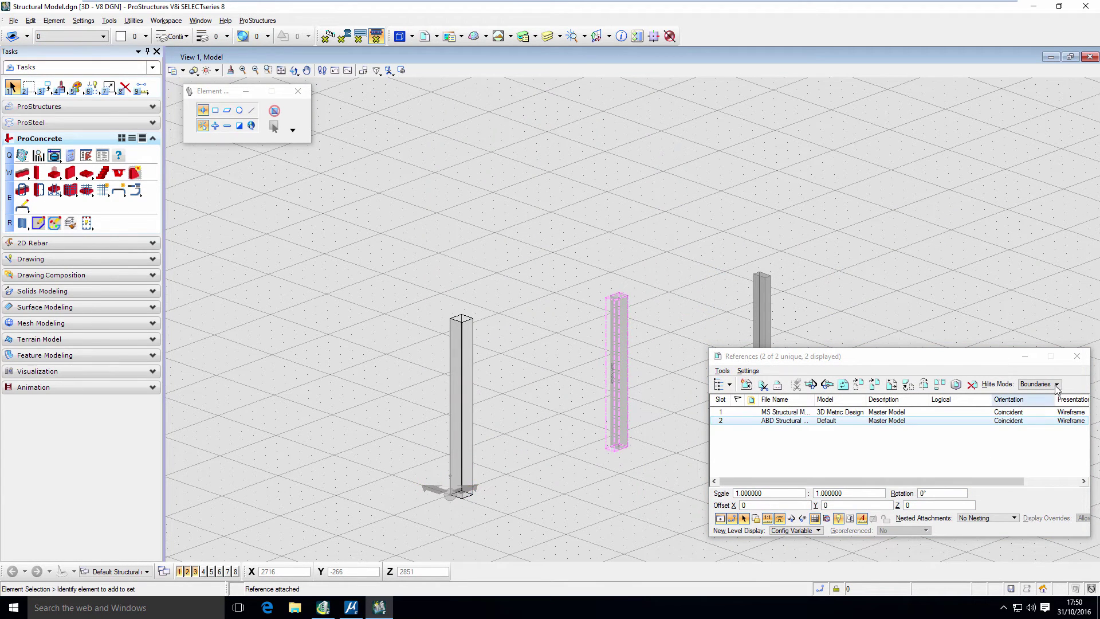
{"action": "left_click", "coordinate": [1078, 357]}
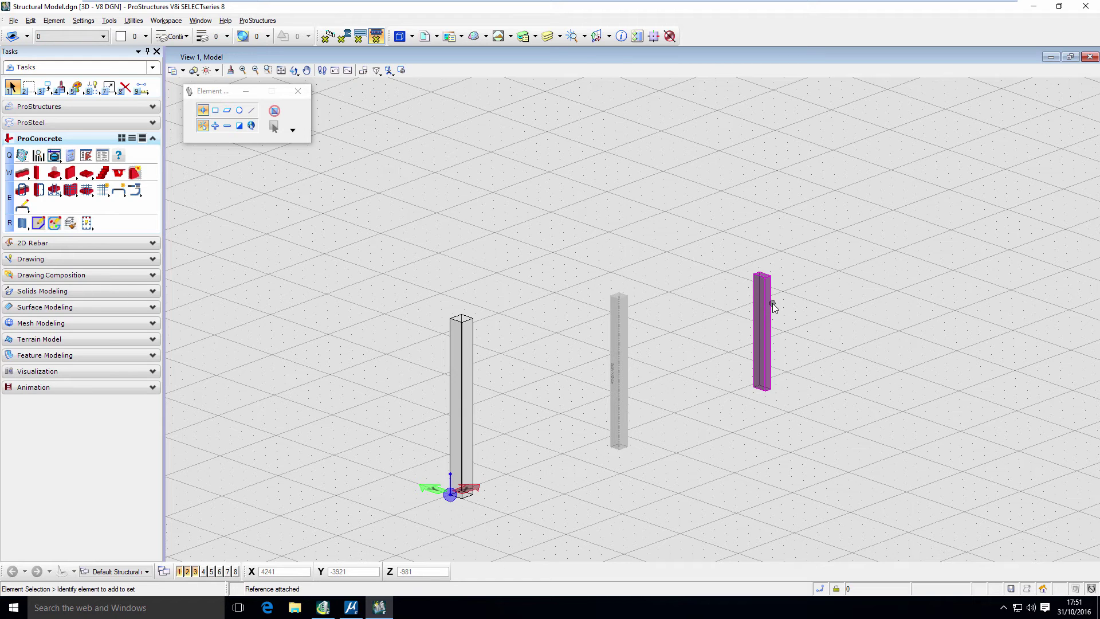
Reinforce the native 600x300 concrete column with ProConcrete column reinforcing.
{"action": "mouse_move", "coordinate": [772, 304]}
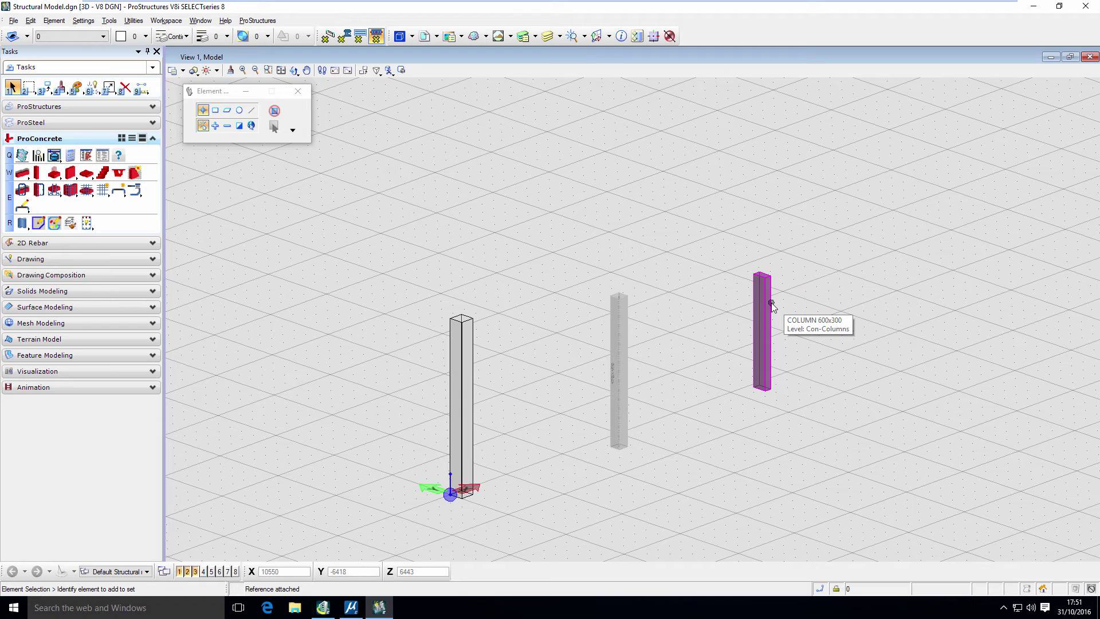
{"action": "left_click", "coordinate": [39, 191]}
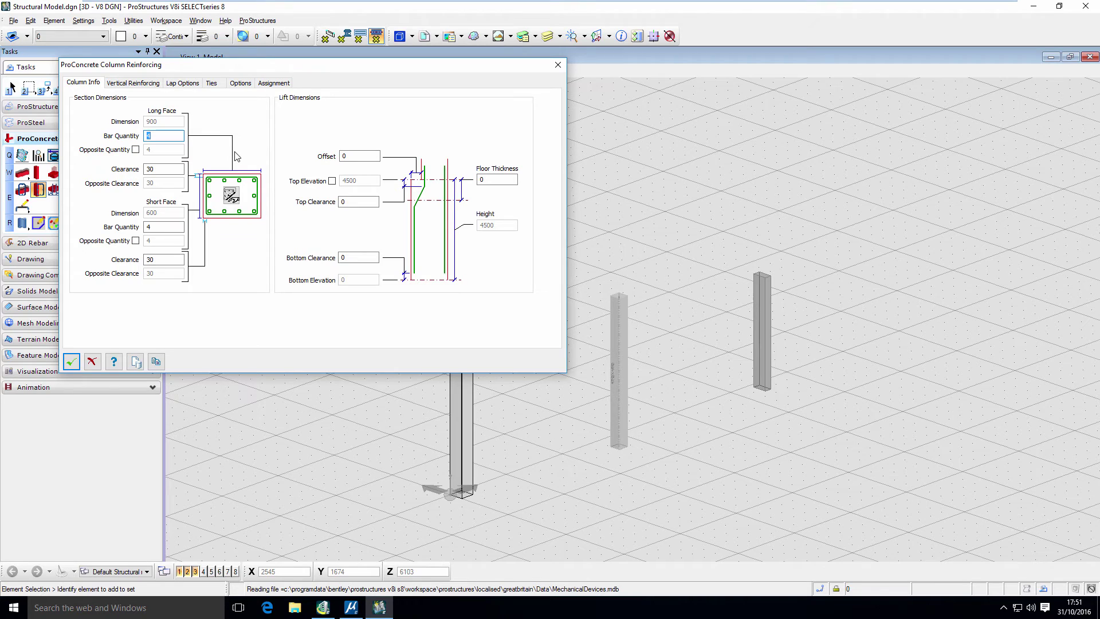
{"action": "left_click", "coordinate": [232, 196]}
{"action": "left_click", "coordinate": [766, 320]}
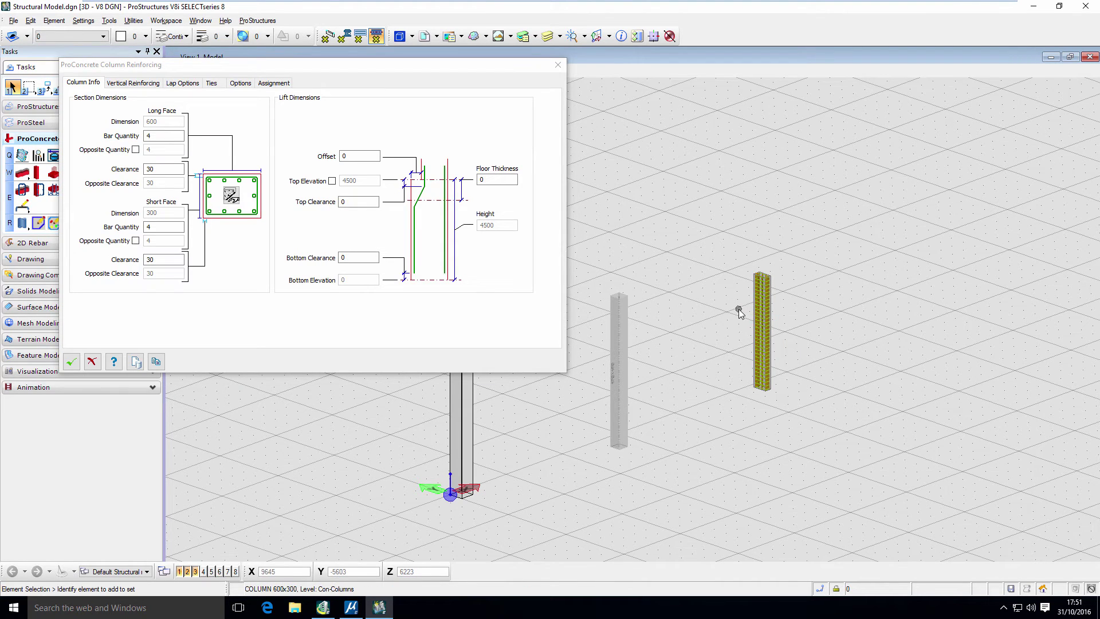
Reinforce the middle column from the ABD Structural Model reference with column reinforcing and accept the settings.
{"action": "left_click", "coordinate": [232, 198]}
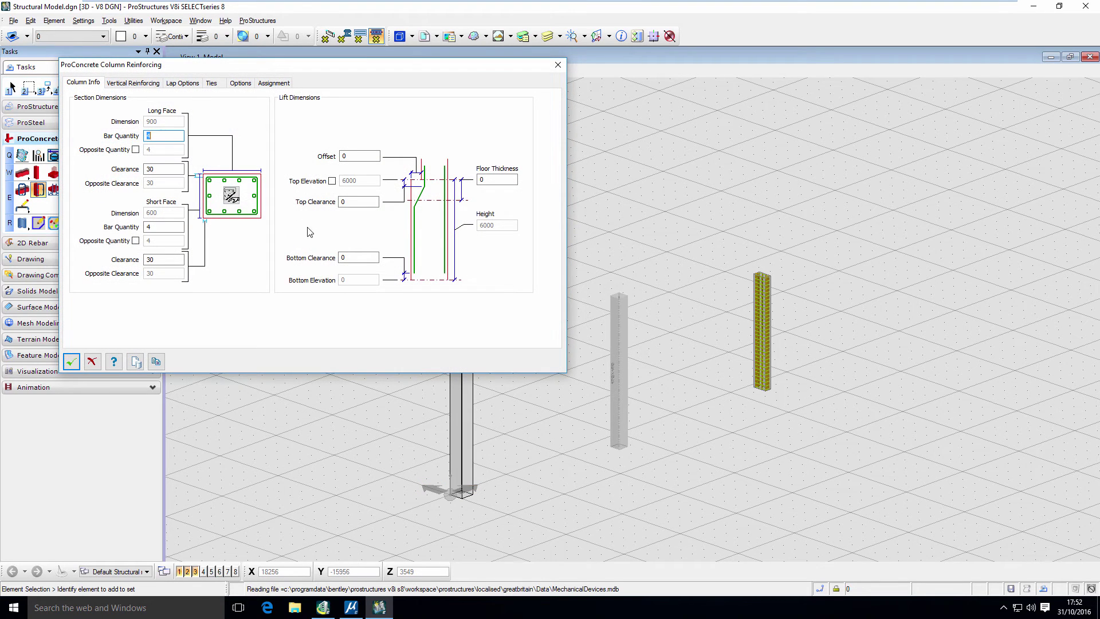
{"action": "left_click", "coordinate": [232, 196]}
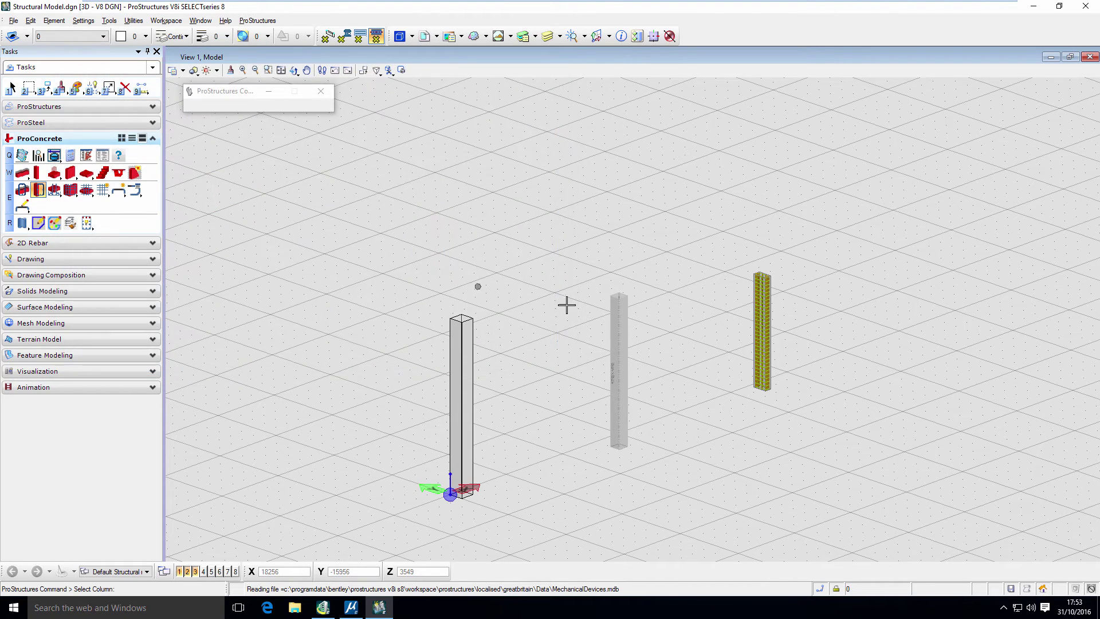
{"action": "left_click", "coordinate": [611, 352]}
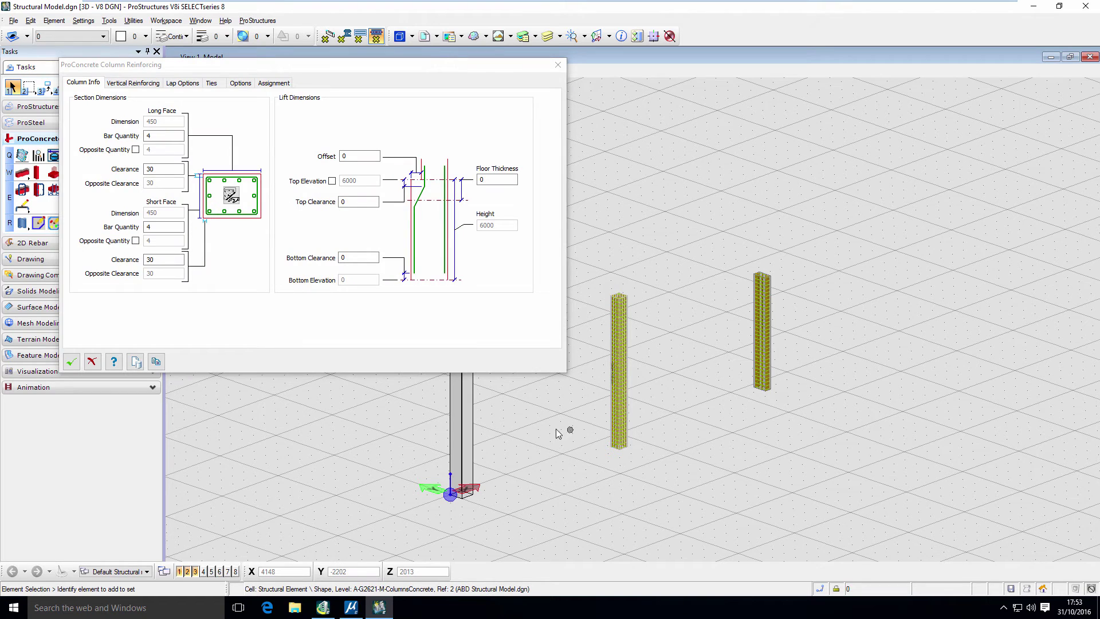
{"action": "left_click", "coordinate": [71, 365]}
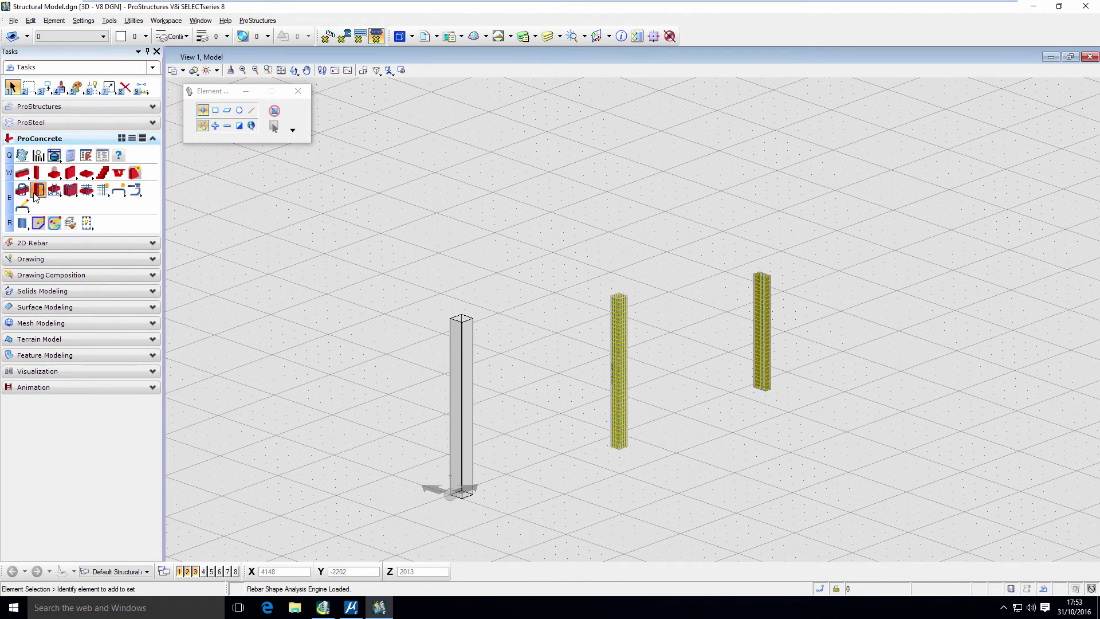
Reinforce the column at the origin from the MS Structural Model reference and accept the settings.
{"action": "left_click", "coordinate": [39, 189]}
{"action": "left_click", "coordinate": [230, 196]}
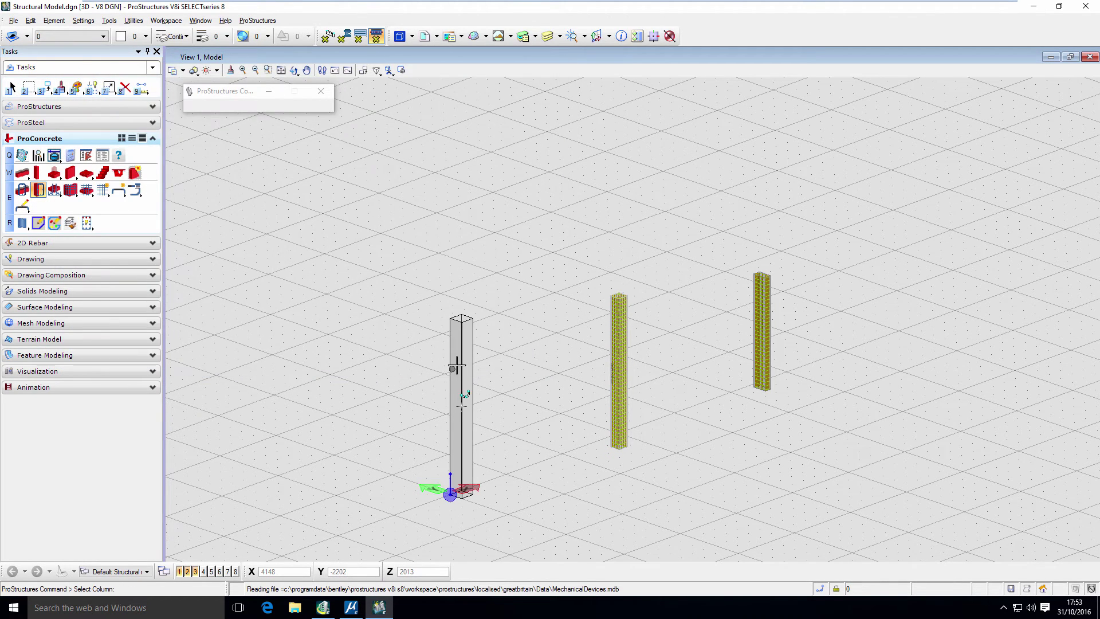
{"action": "left_click", "coordinate": [554, 458]}
{"action": "left_click", "coordinate": [71, 362]}
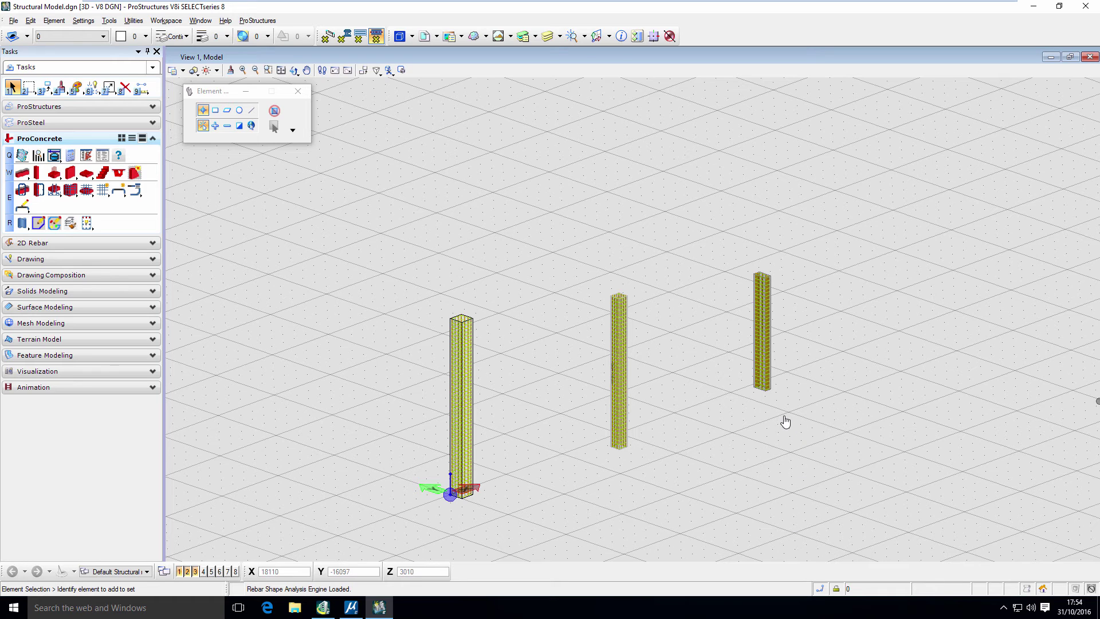
Switch the display of both attached references off and back on to inspect the rebar without the concrete.
{"action": "left_click", "coordinate": [424, 38]}
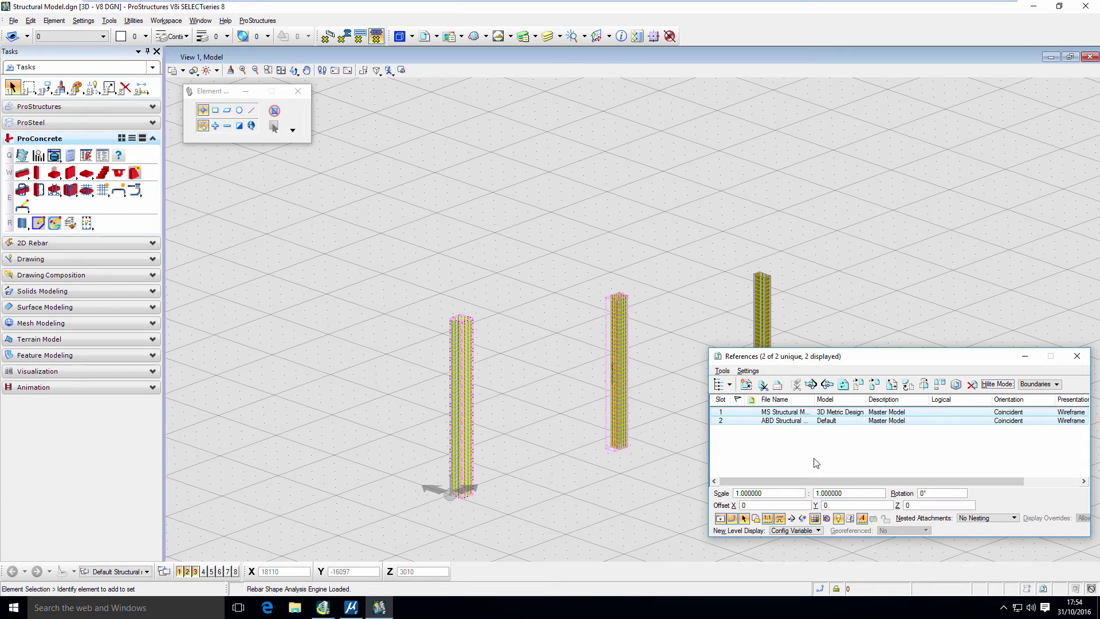
{"action": "left_click", "coordinate": [721, 519]}
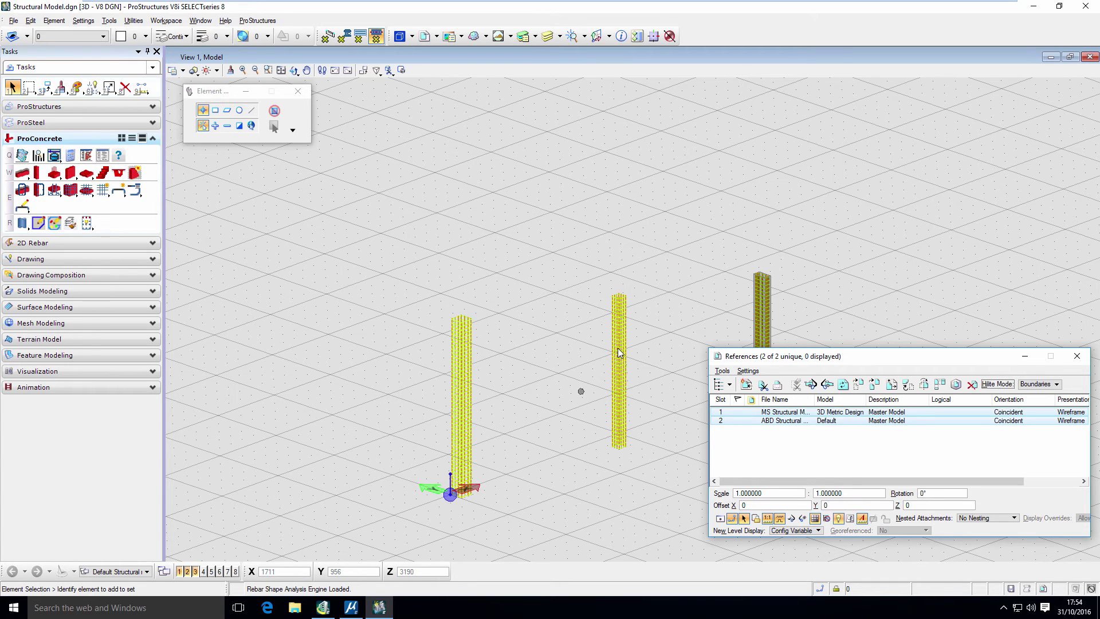
{"action": "left_click", "coordinate": [721, 519]}
{"action": "left_click", "coordinate": [1078, 356]}
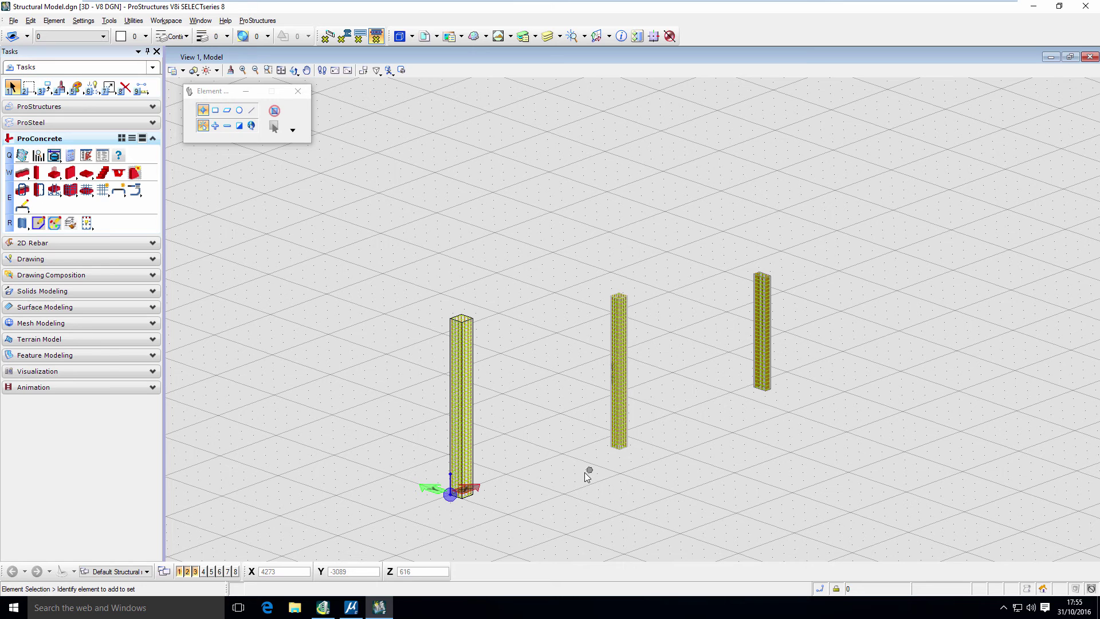
Switch to MicroStation and stretch the column in MS Structural Model by about 0.675 along Y.
{"action": "left_click", "coordinate": [352, 608]}
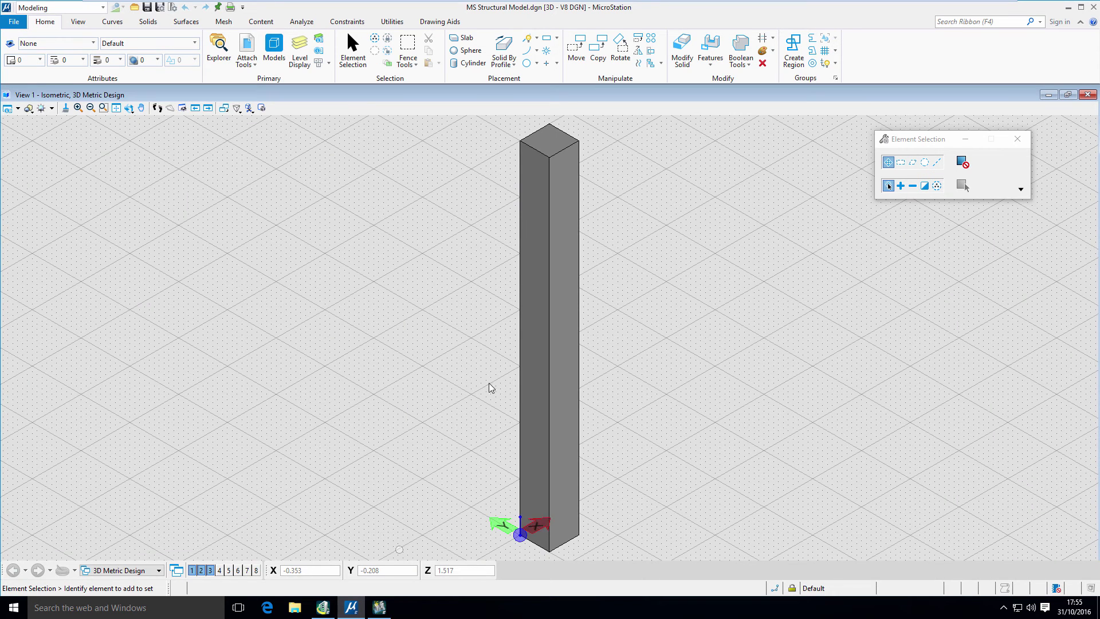
{"action": "left_click", "coordinate": [543, 290]}
{"action": "left_click_drag", "start_coordinate": [581, 538], "coordinate": [608, 514]}
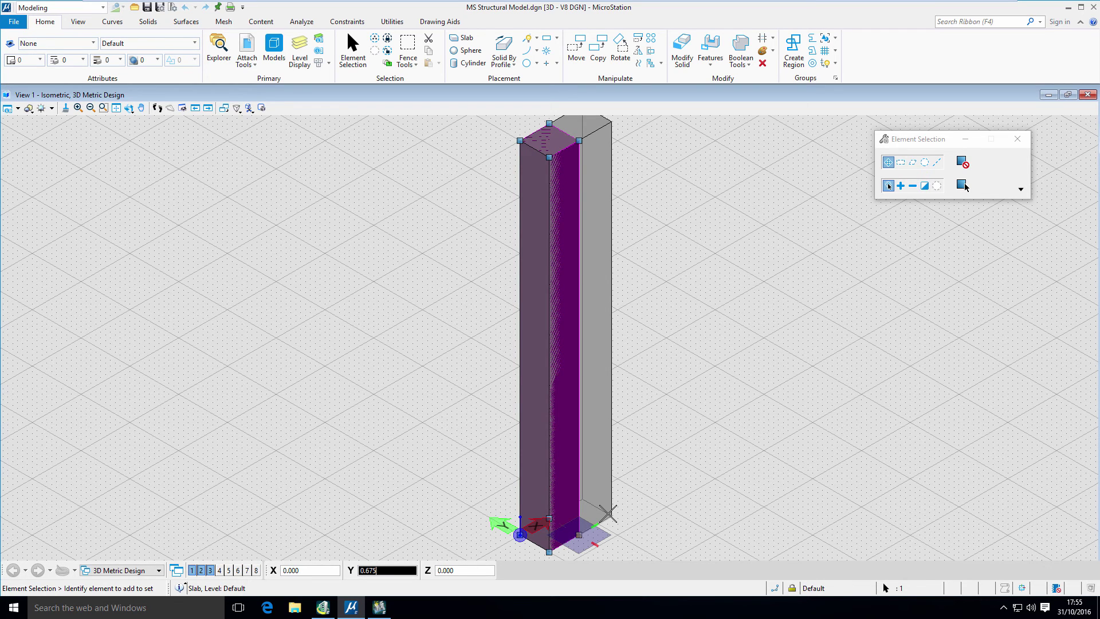
{"action": "left_click", "coordinate": [476, 522]}
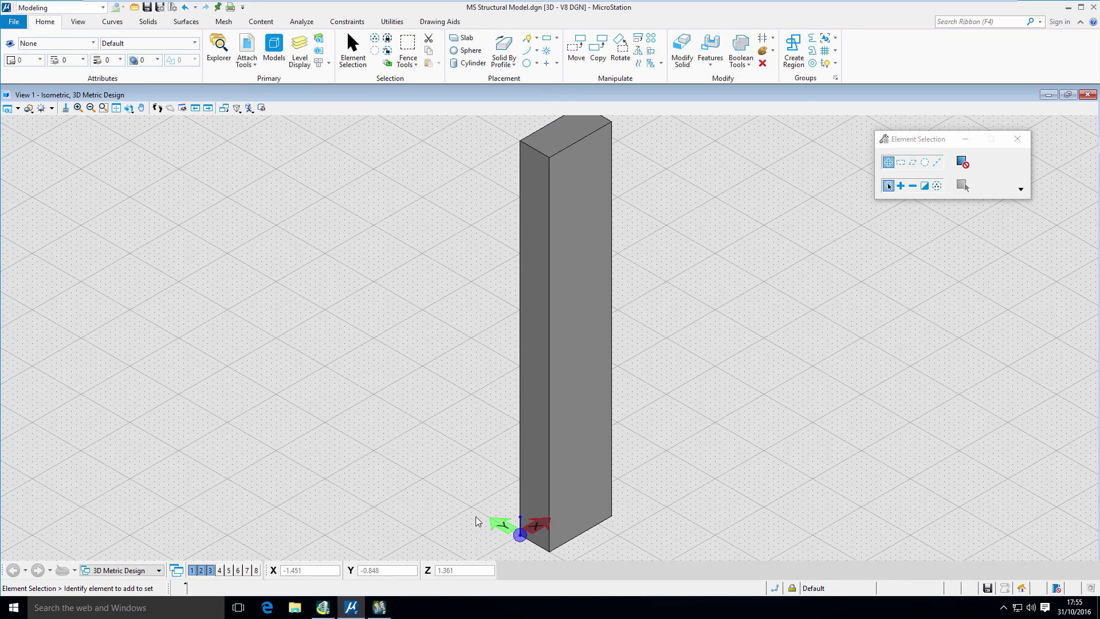
Switch to AECOsim Building Designer and stretch the 450X450 column's top end upward by about a quarter of its height.
{"action": "left_click", "coordinate": [324, 608]}
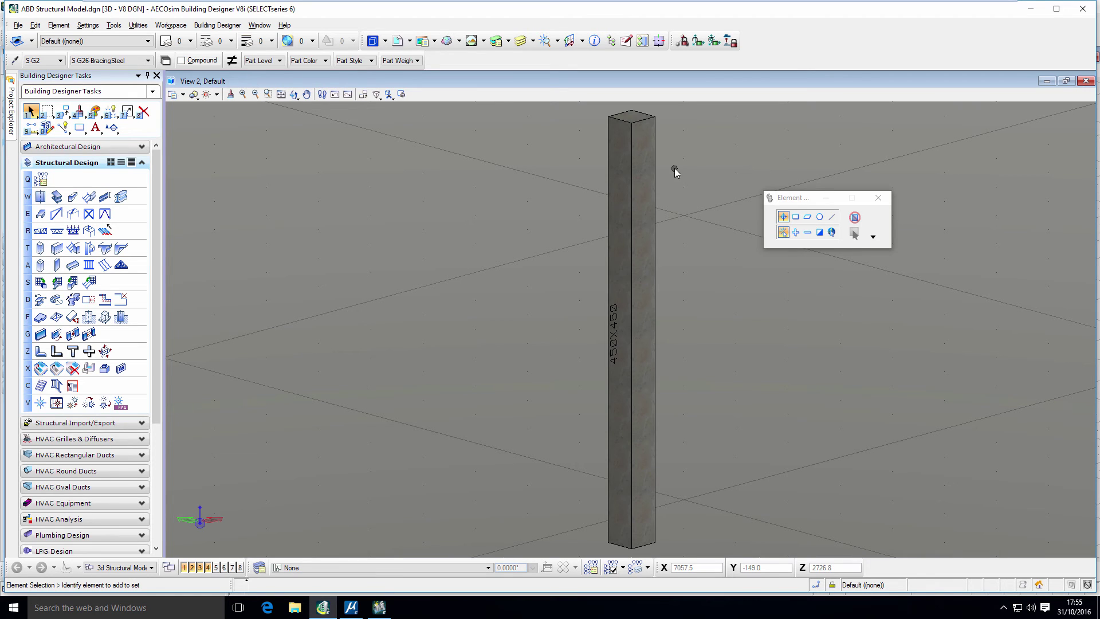
{"action": "middle_click_drag", "start_coordinate": [662, 176], "coordinate": [639, 230]}
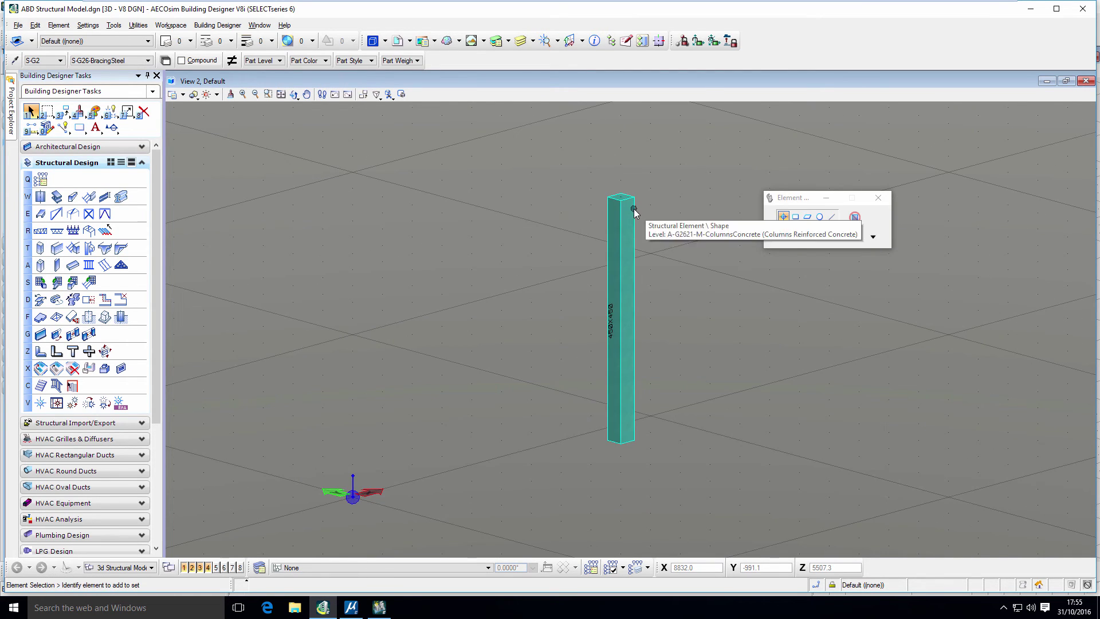
{"action": "middle_click_drag", "start_coordinate": [635, 219], "coordinate": [591, 266]}
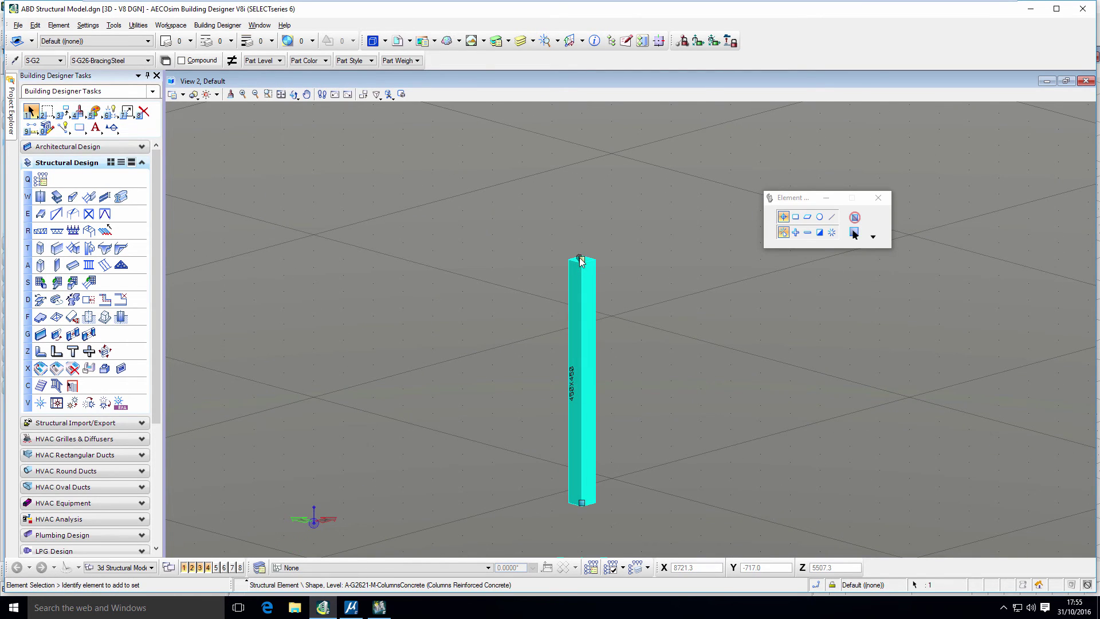
{"action": "left_click", "coordinate": [581, 259]}
{"action": "left_click", "coordinate": [585, 198]}
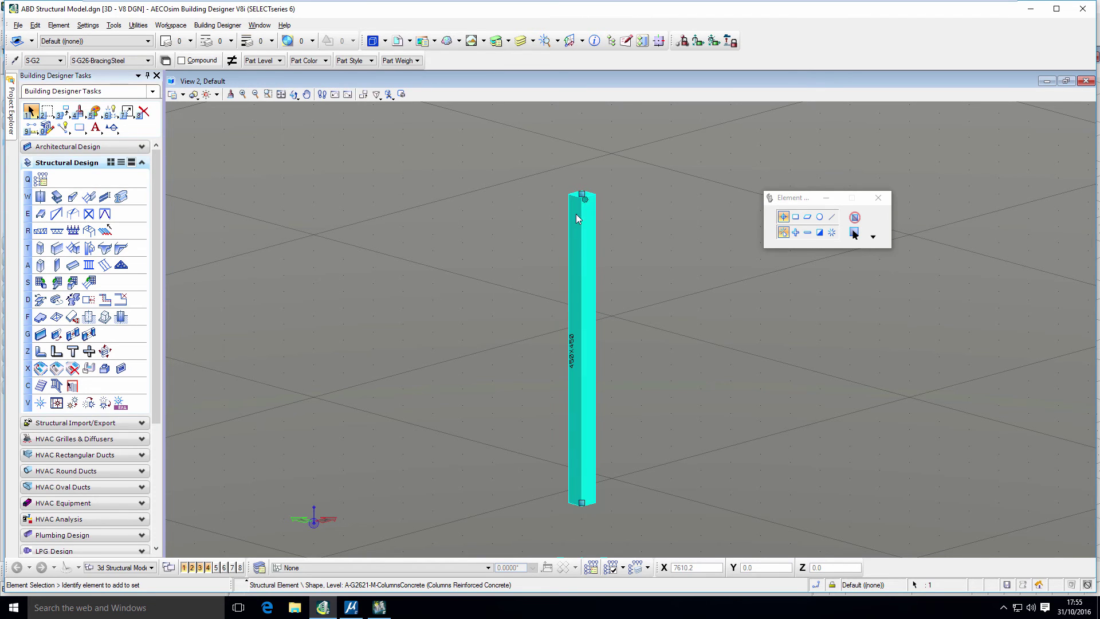
{"action": "left_click", "coordinate": [530, 298]}
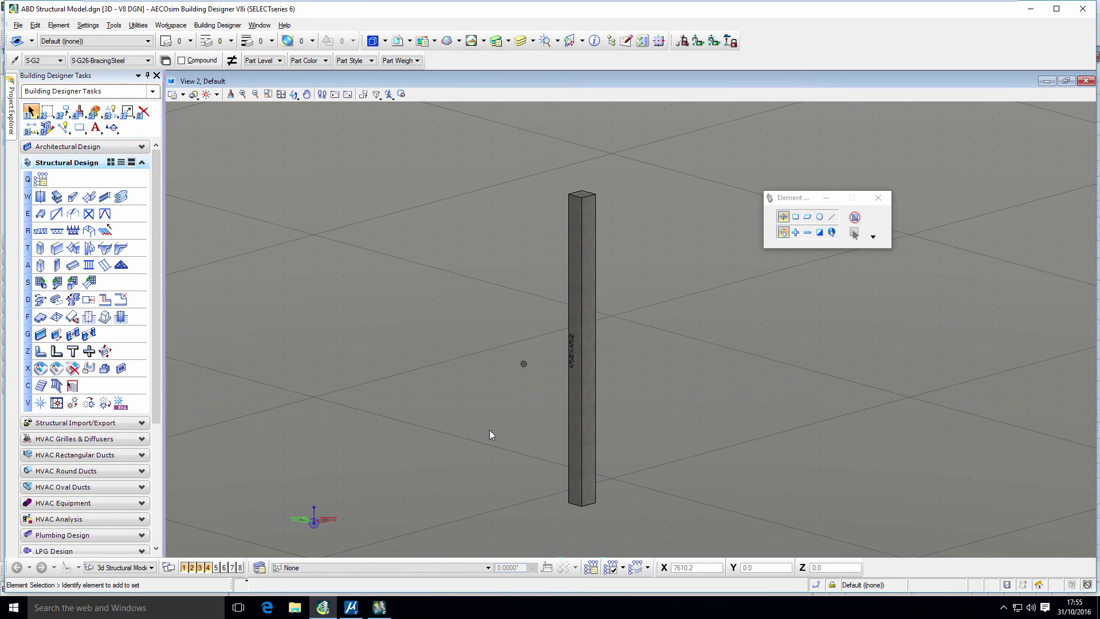
Switch to ProStructures and reload the changed ABD Structural Model and MS Structural Model references.
{"action": "left_click", "coordinate": [379, 608]}
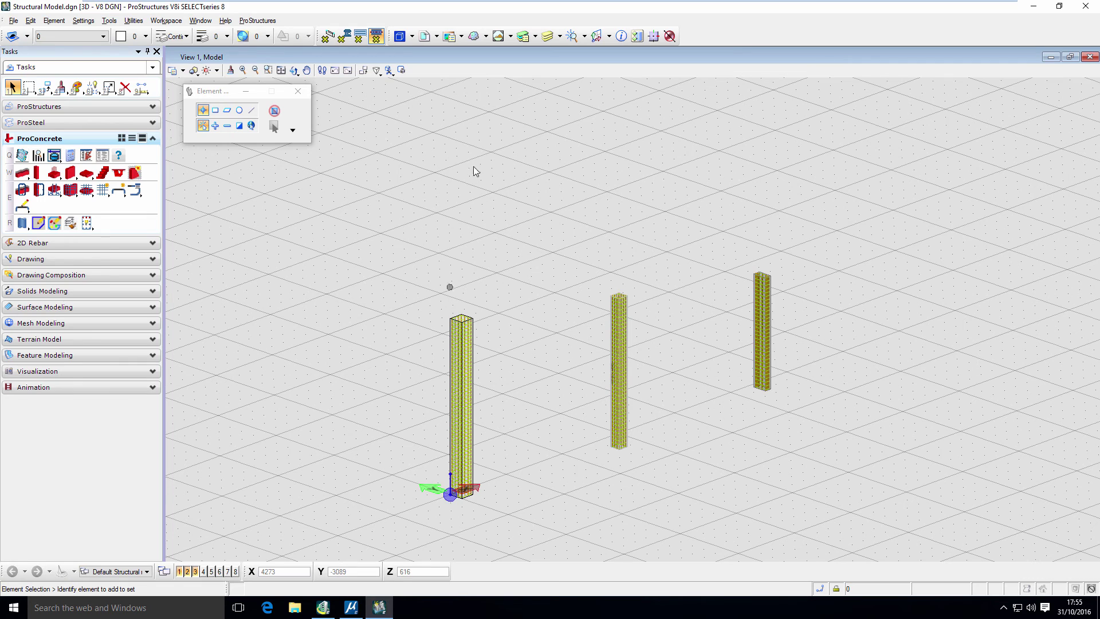
{"action": "left_click", "coordinate": [424, 36]}
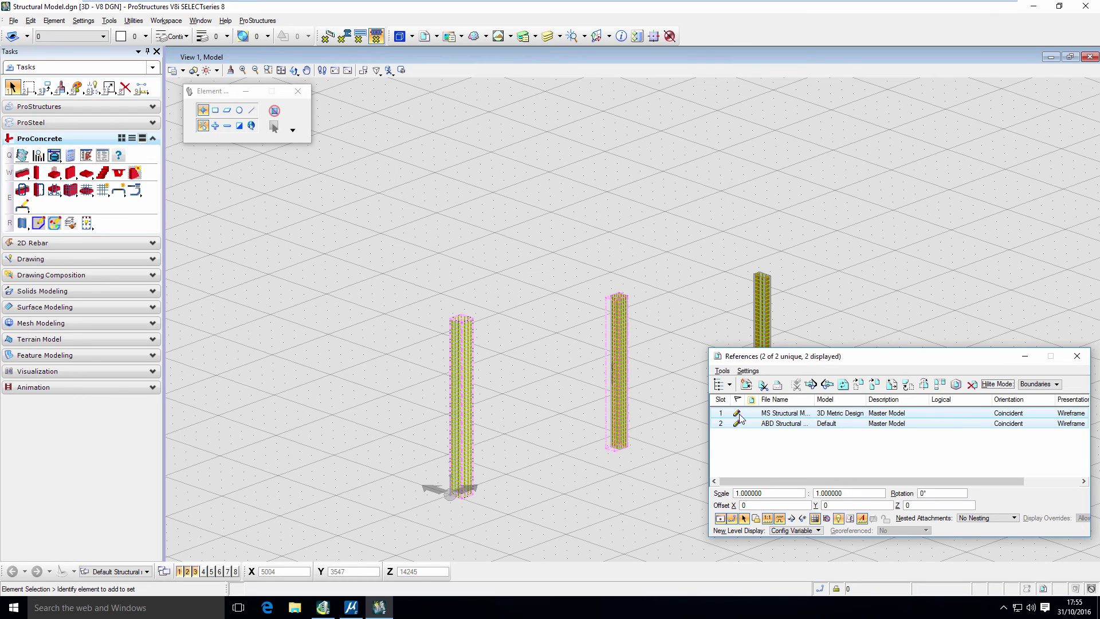
{"action": "mouse_move", "coordinate": [739, 426]}
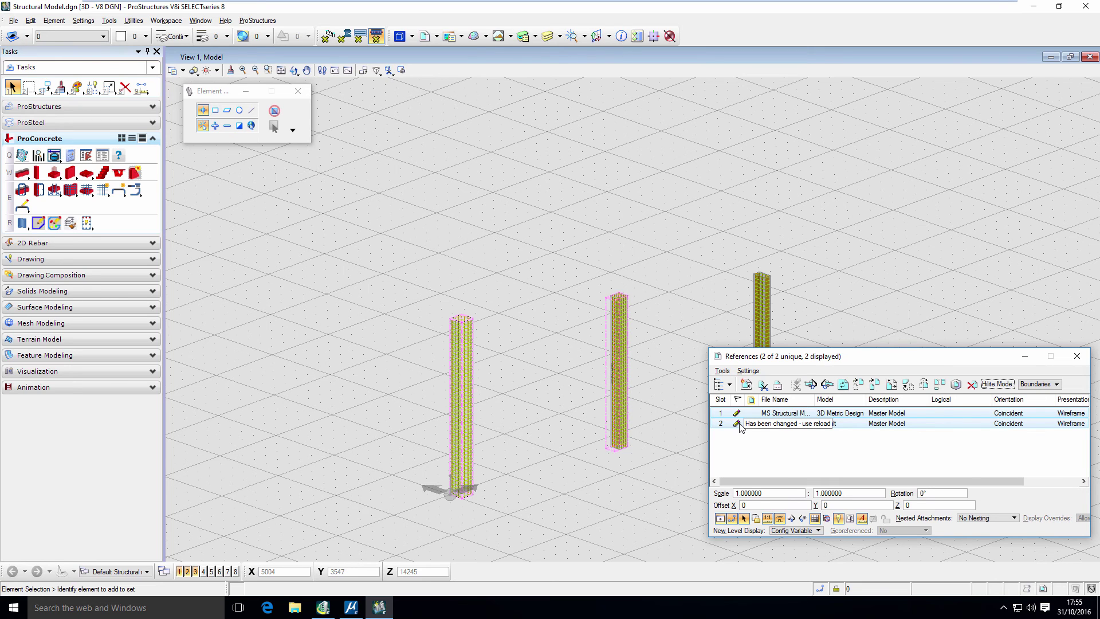
{"action": "left_click", "coordinate": [737, 423]}
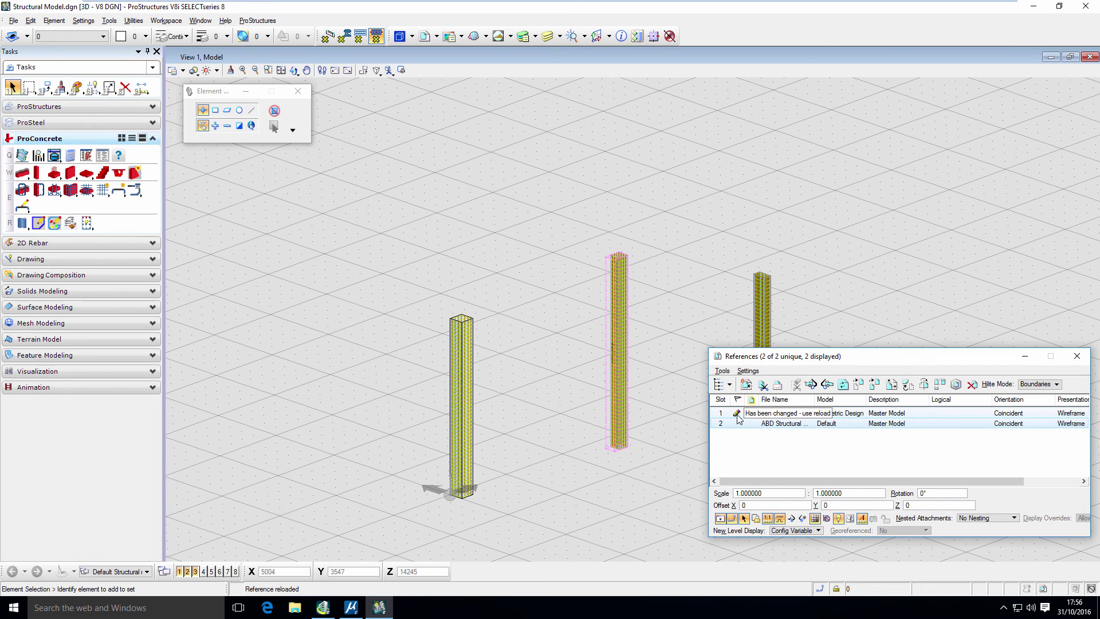
{"action": "left_click", "coordinate": [738, 418]}
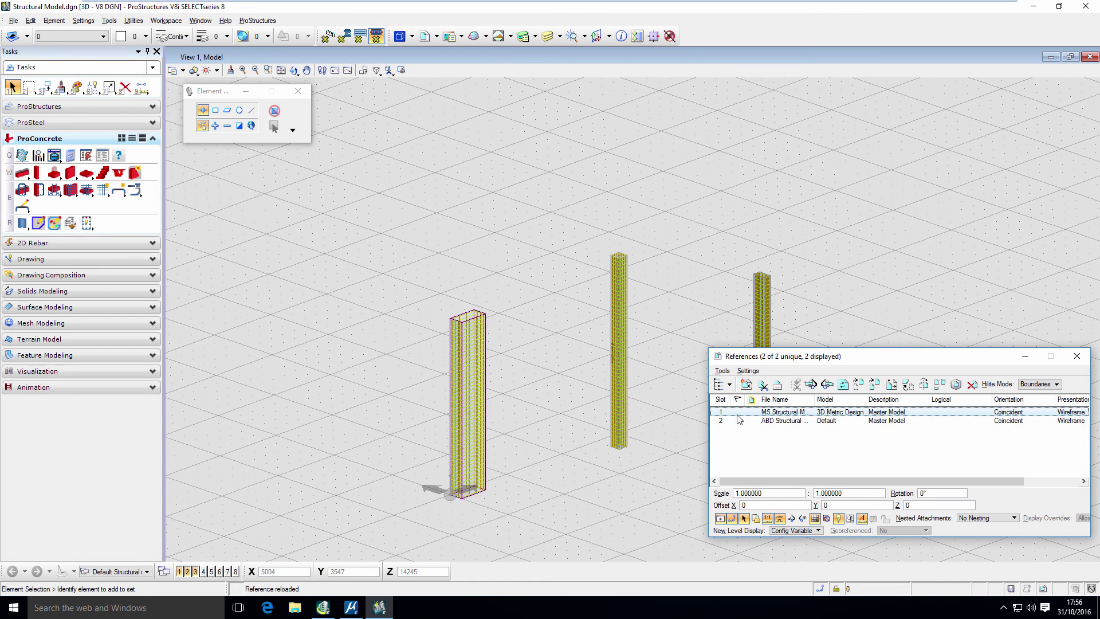